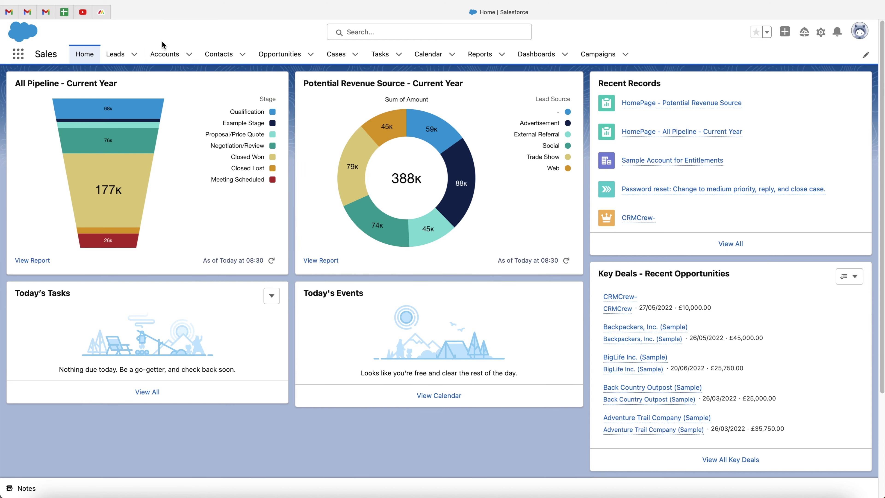
Open the Accounts tab to list all 17 accounts sorted by account name.
click(165, 52)
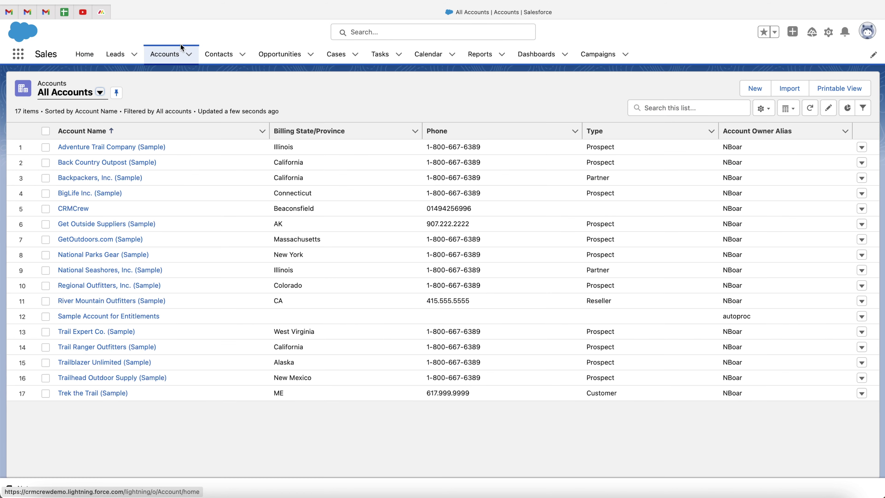
Open the CRMCrew account record from the All Accounts list.
click(78, 209)
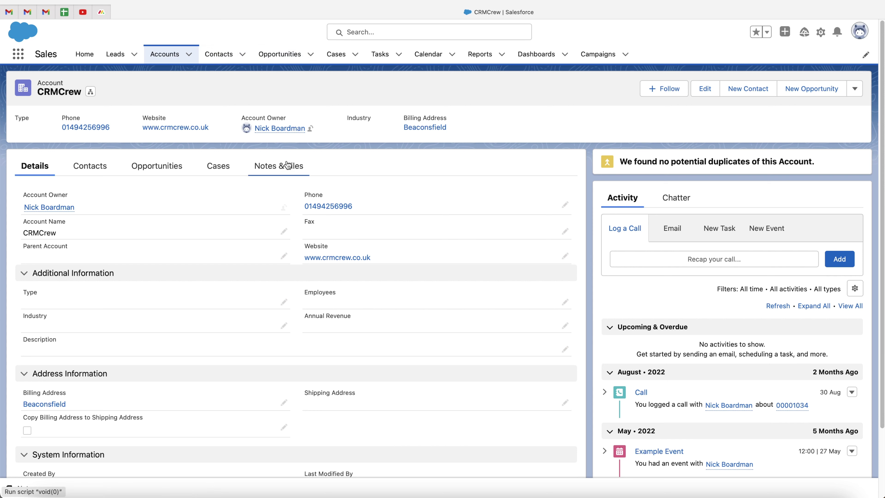
Open Setup in a new tab and go to Object Manager under Objects and Fields.
click(821, 33)
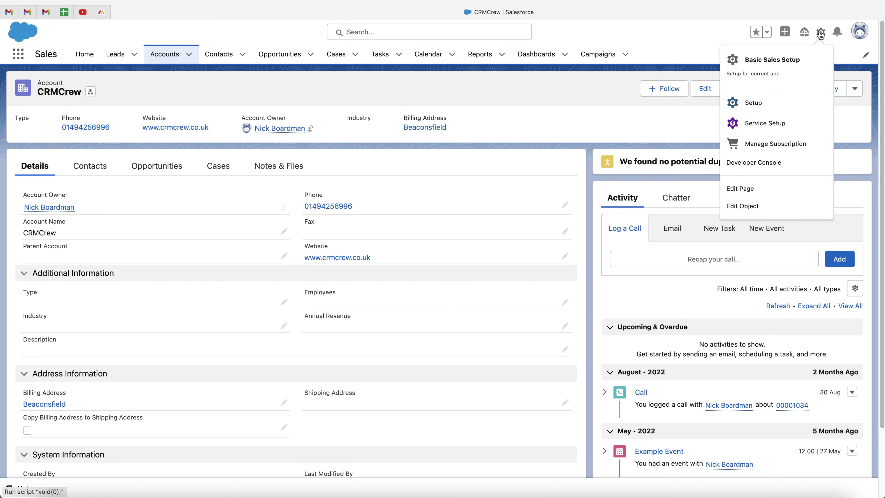
click(774, 104)
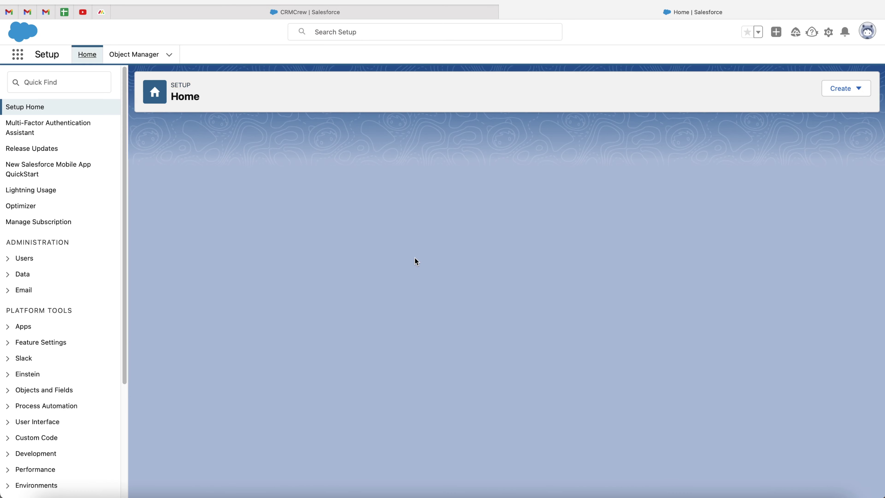
scroll(102, 252, down, 3)
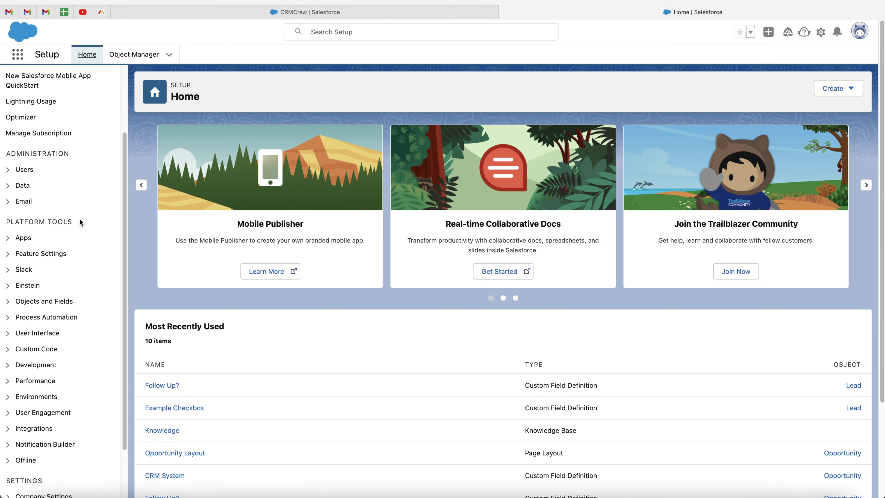
drag(81, 223, 7, 222)
click(17, 223)
scroll(56, 227, down, 2)
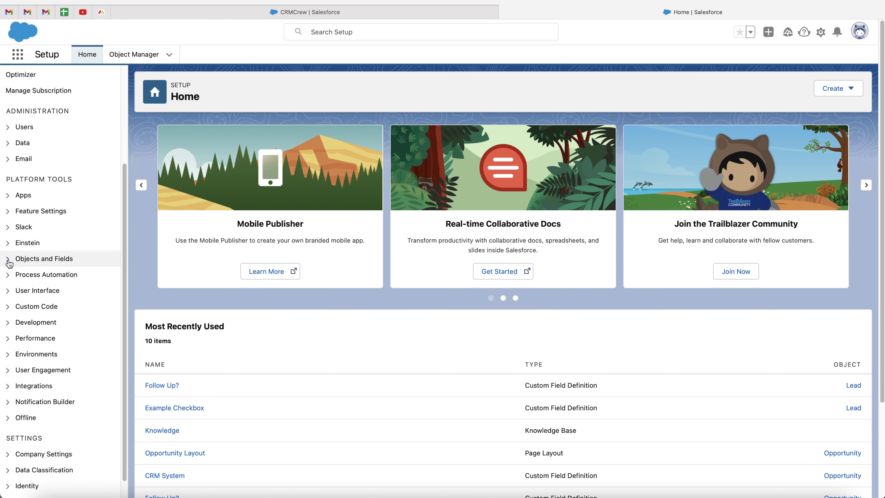
click(8, 261)
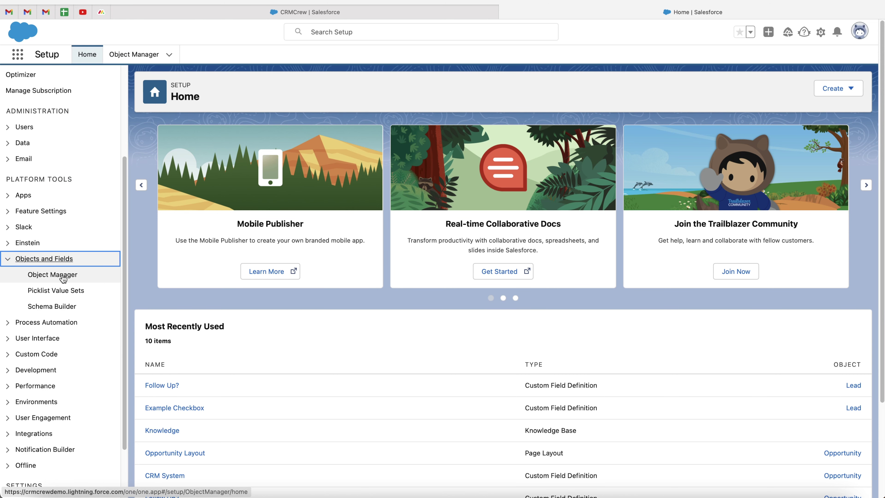
click(62, 276)
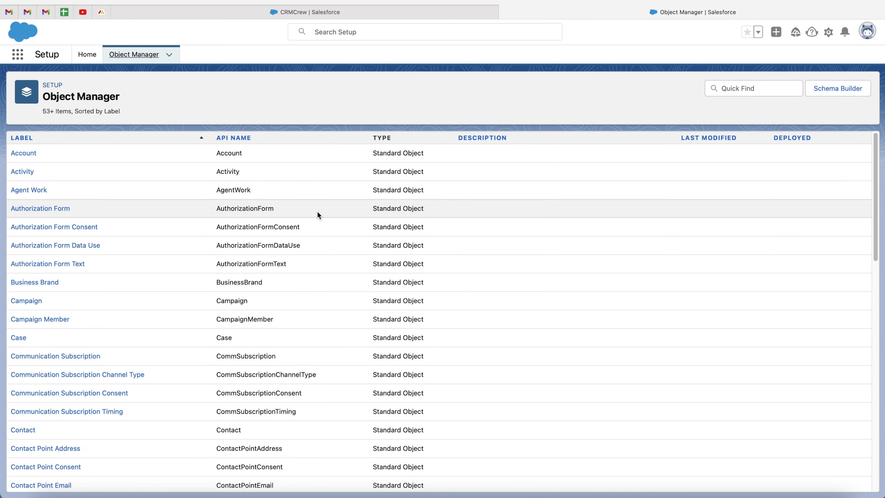
Filter the object list for 'account' and open the Account object.
scroll(317, 211, down, 7)
scroll(317, 211, down, 5)
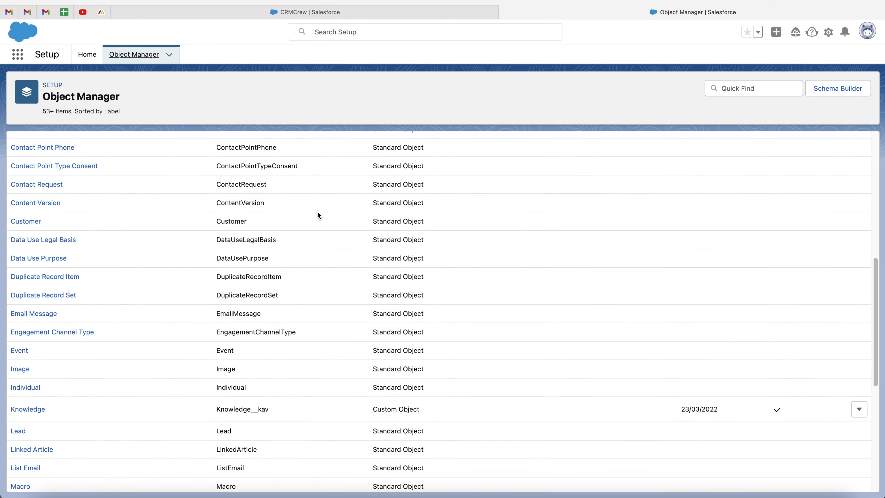
scroll(318, 211, up, 12)
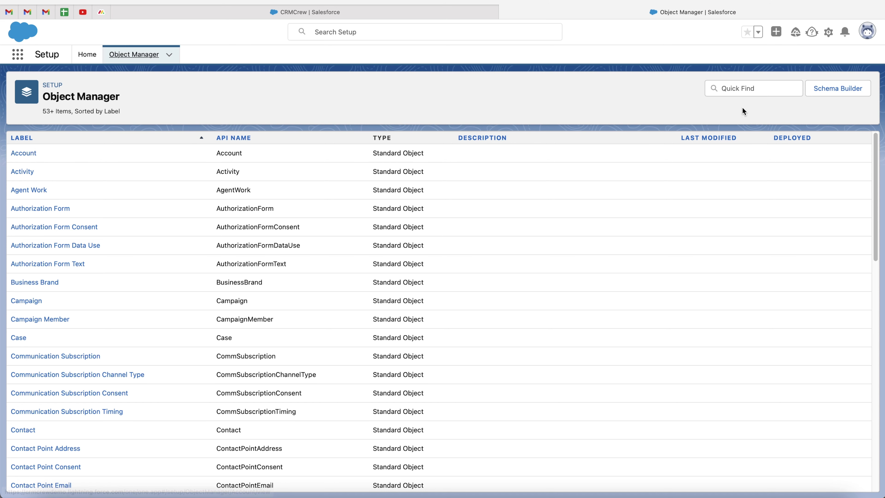
click(754, 90)
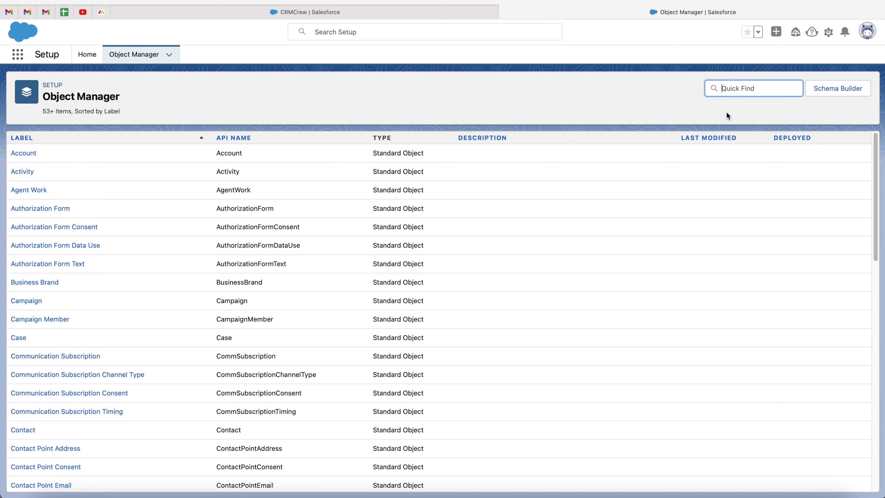
text(account)
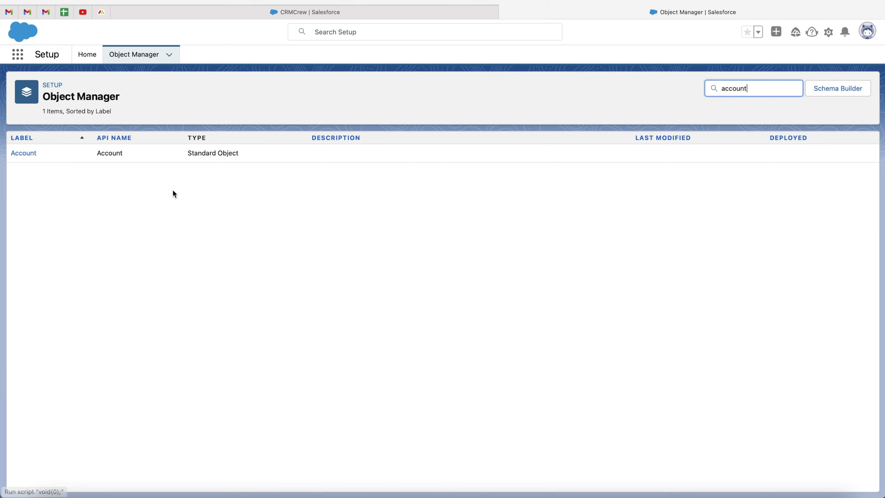
click(21, 154)
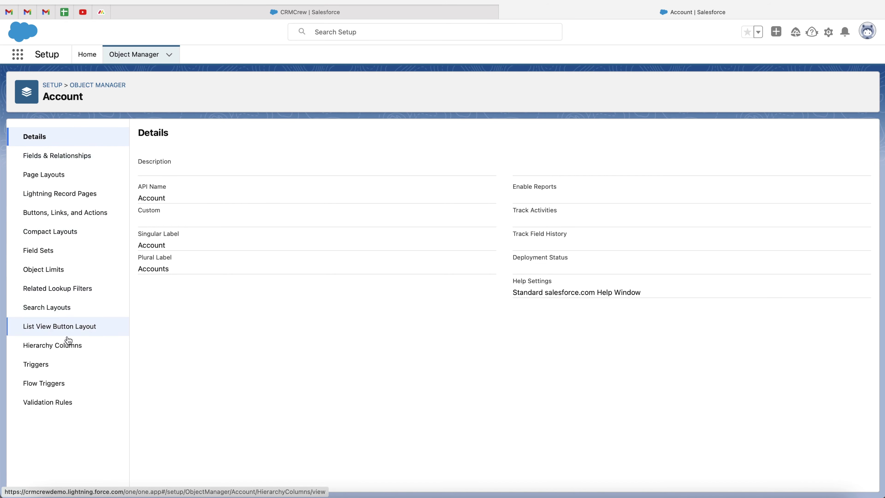
Start a new field from Account's Fields & Relationships, continuing in Salesforce Classic.
click(79, 158)
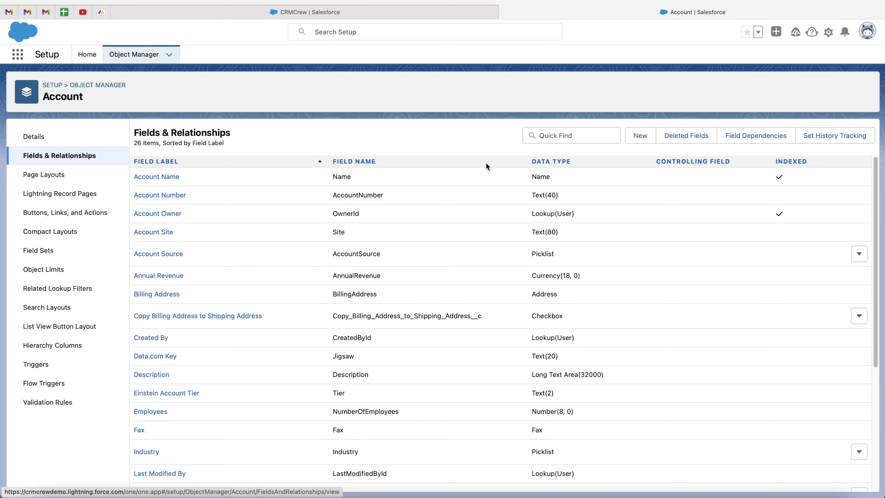
click(642, 138)
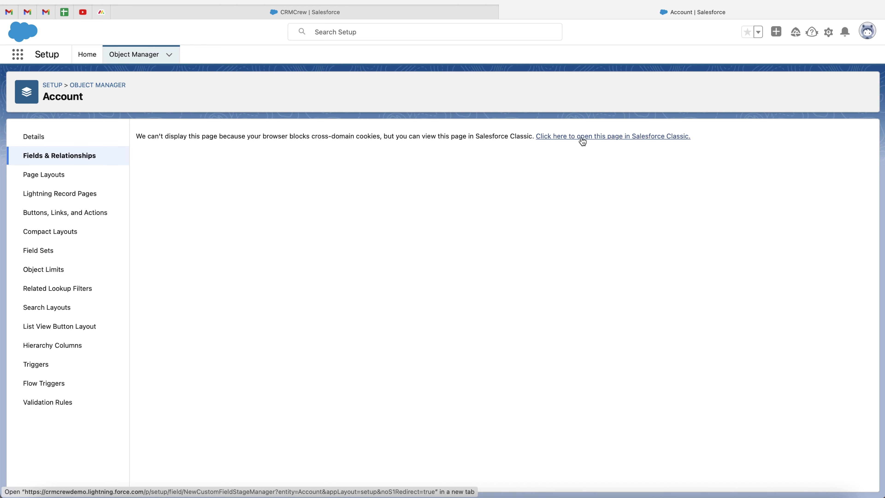
click(582, 139)
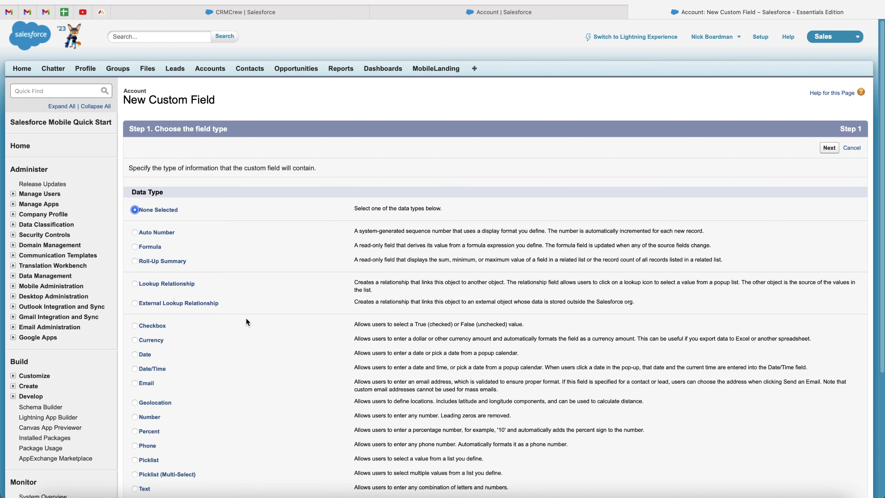
Select Text as the new Account field's data type.
scroll(246, 320, down, 4)
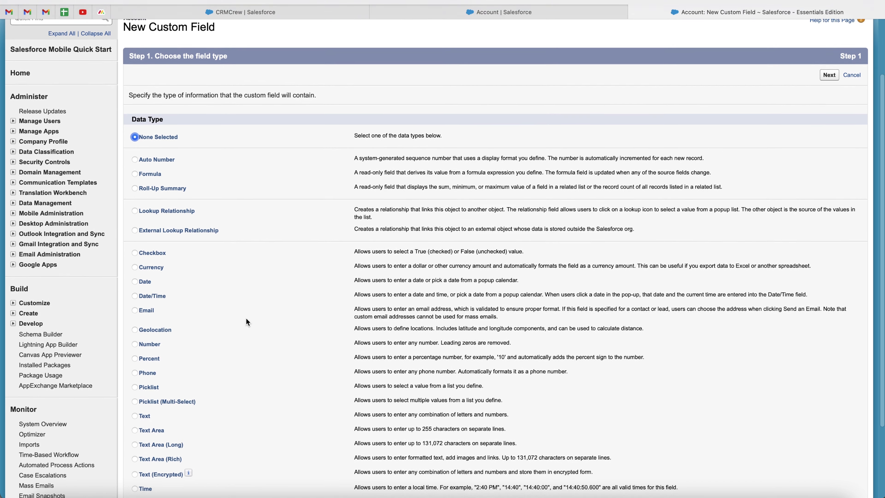
scroll(246, 319, down, 3)
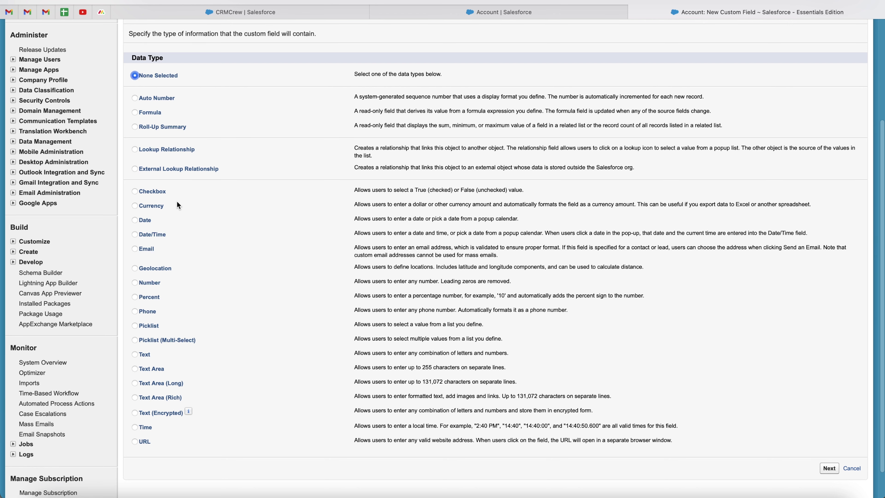
scroll(142, 354, down, 2)
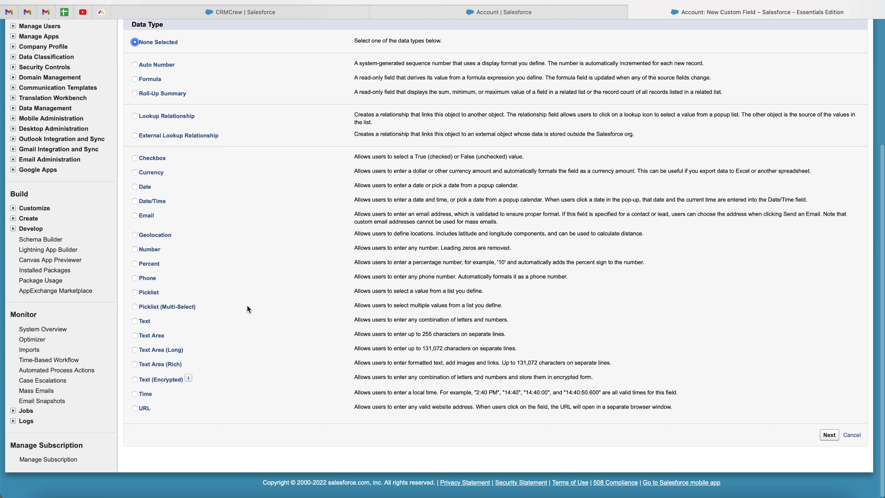
click(135, 322)
Enter the field label 'Example Text', letting Field Name auto-fill as Example_Text.
click(829, 436)
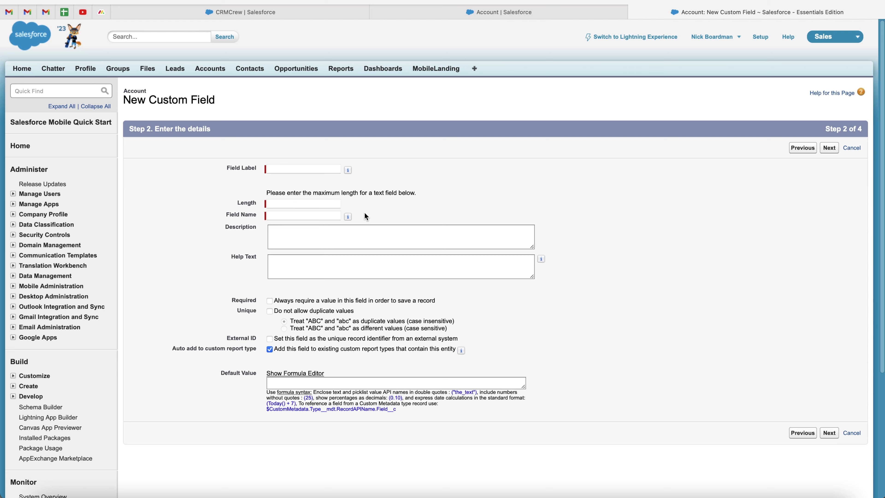
click(289, 168)
text(Example)
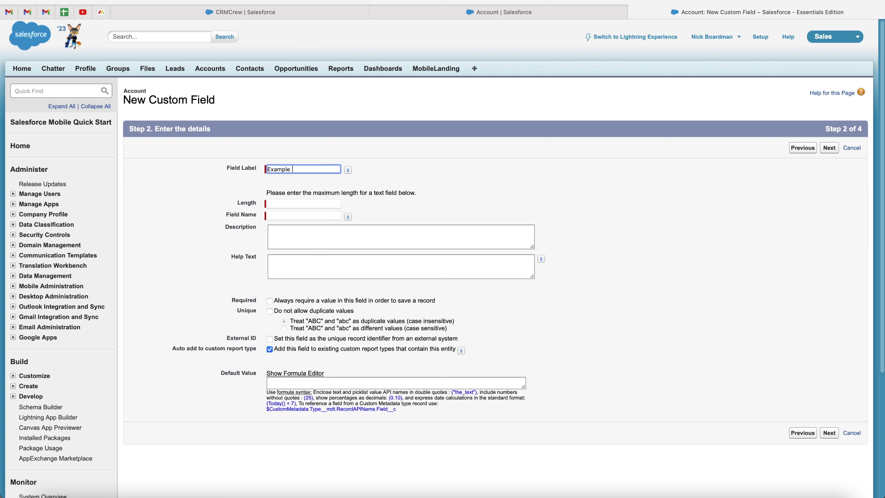
text( Text)
click(439, 197)
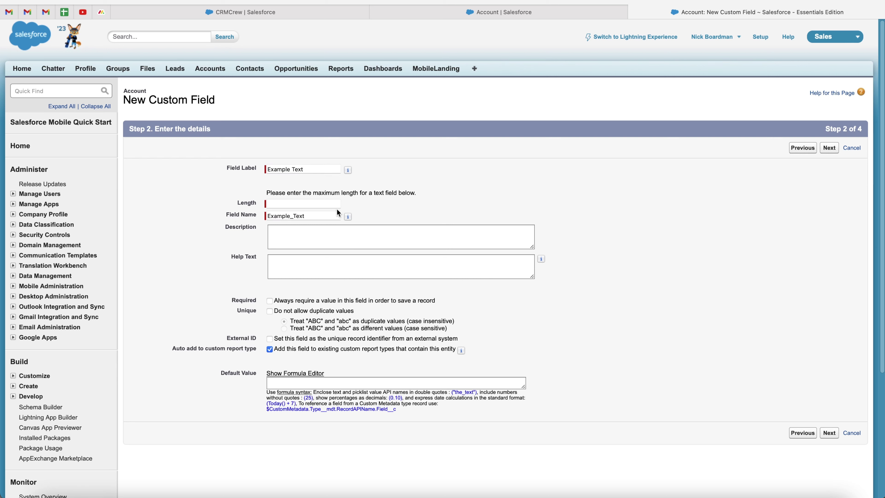
Set the maximum length to 300, passing over Description and Help Text.
click(304, 205)
text(300)
click(554, 198)
click(312, 237)
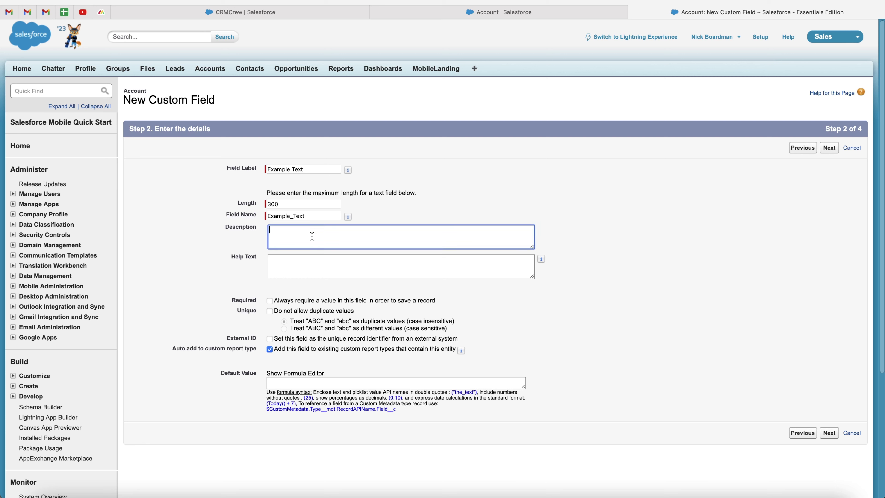
click(305, 255)
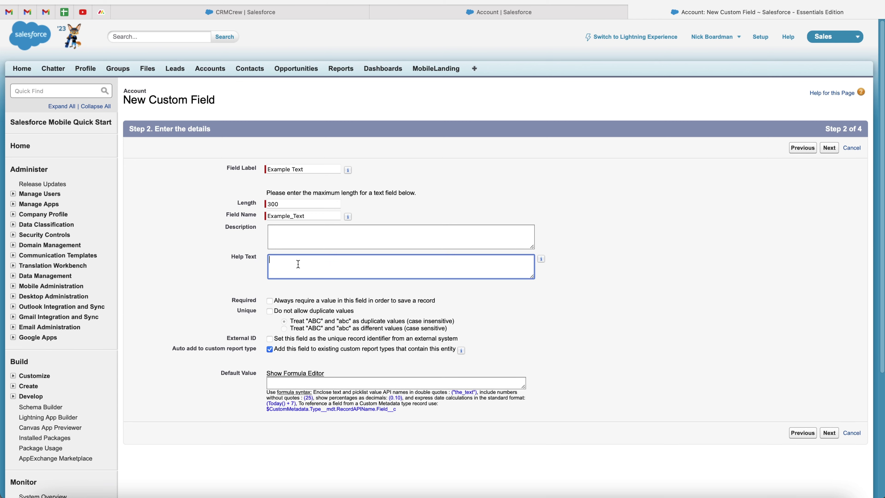
mouse_move(541, 261)
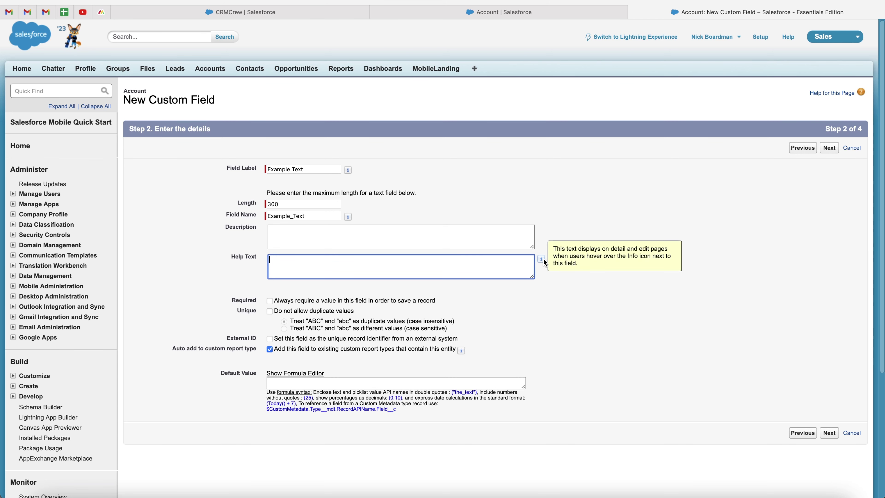
Make Example Text required, trying then removing the unique-value option, and proceed to field security.
scroll(312, 259, down, 1)
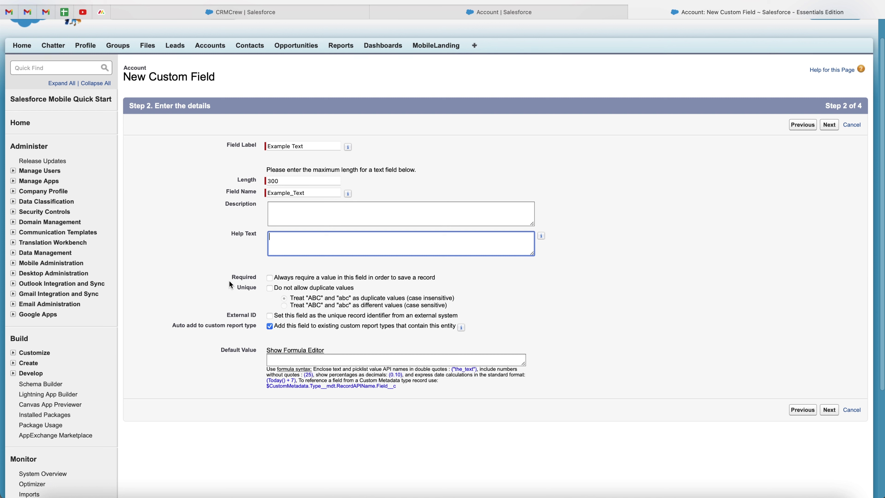
click(269, 277)
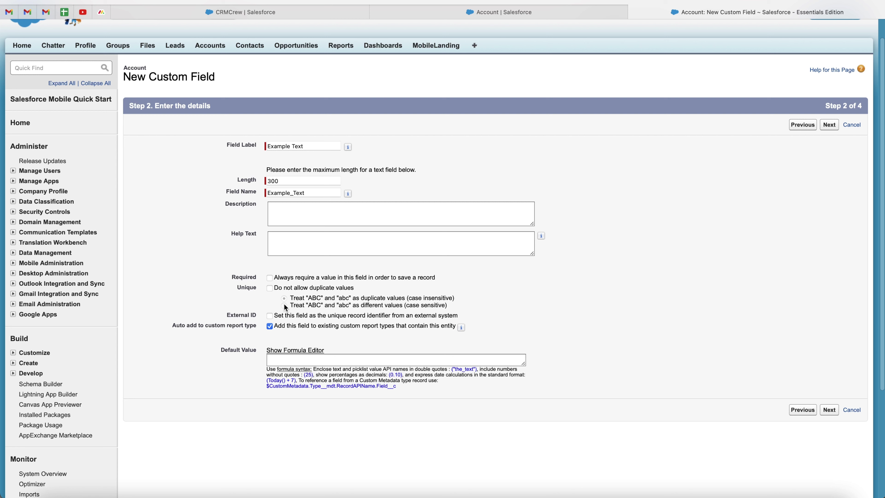
click(269, 288)
click(284, 306)
click(284, 298)
click(270, 288)
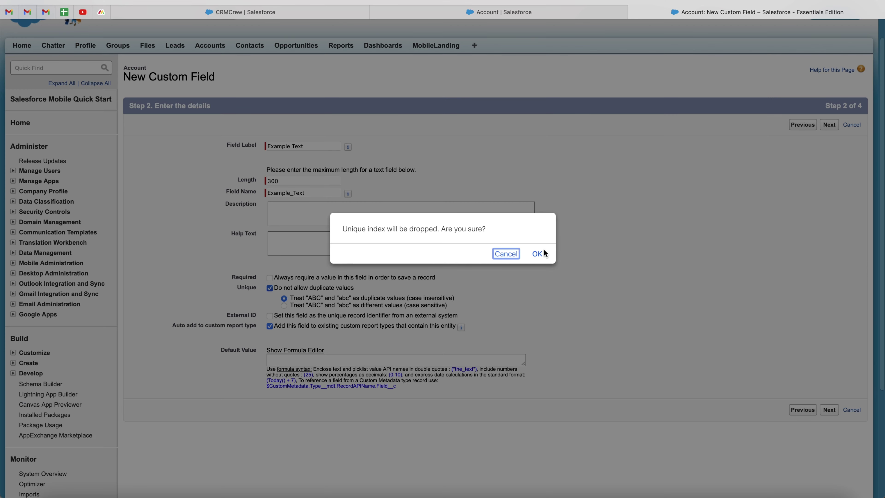
click(537, 253)
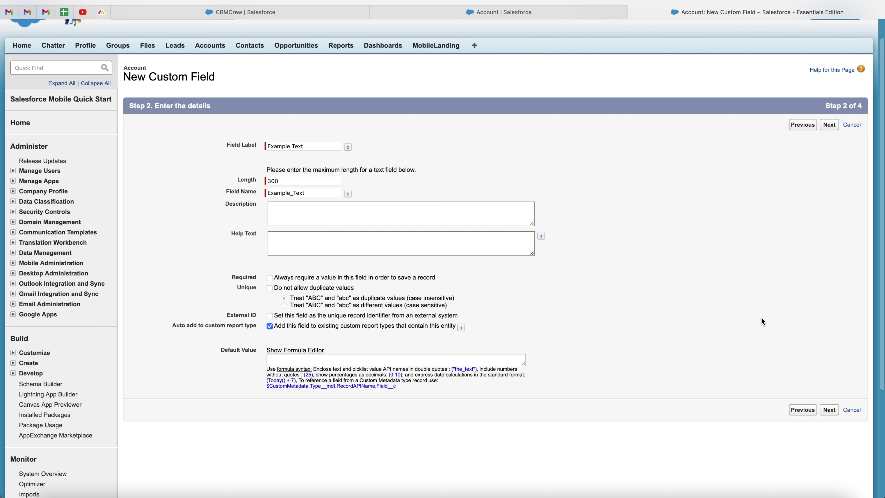
click(830, 411)
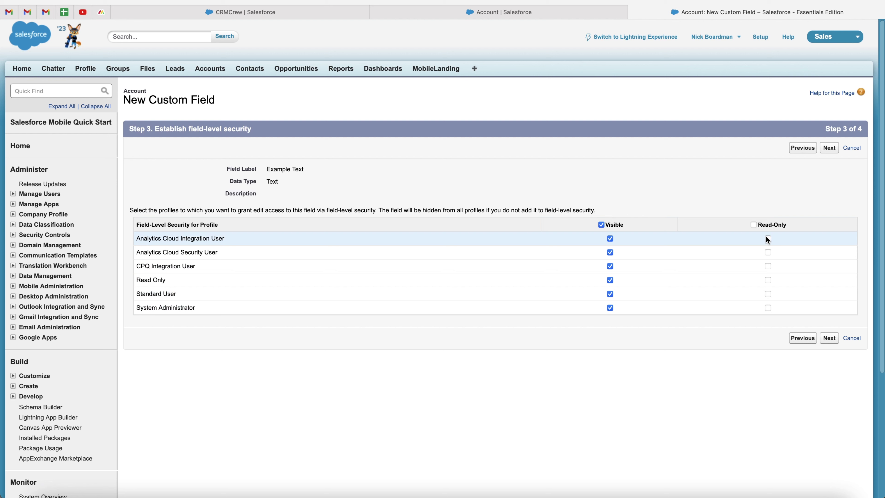
Toggle Standard User's Read-Only and Visible boxes, leaving every profile Visible and none Read-Only.
click(768, 296)
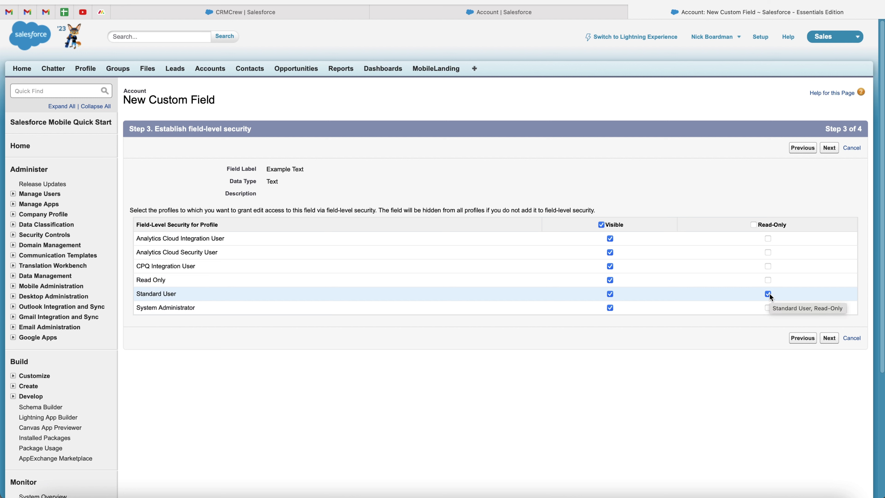
click(610, 294)
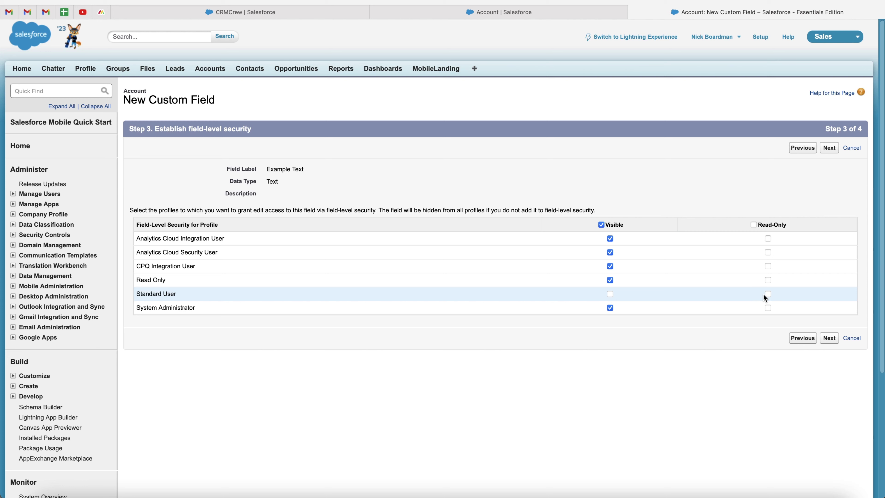
click(610, 294)
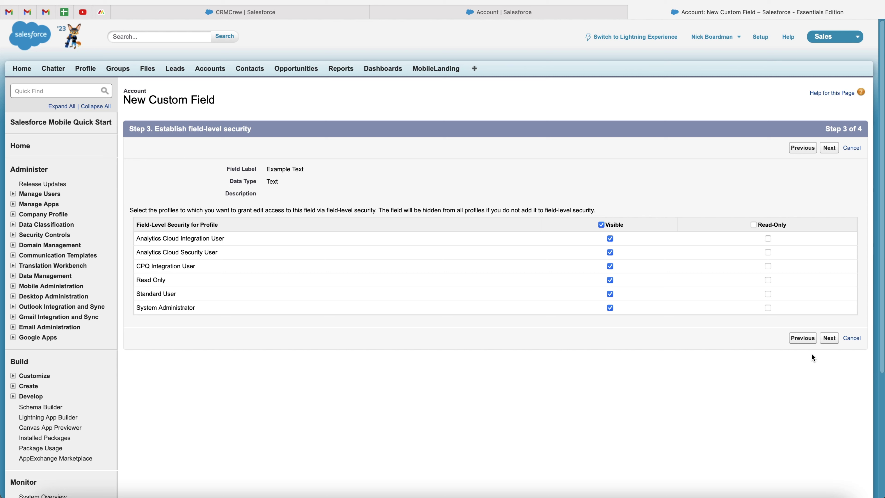
click(829, 338)
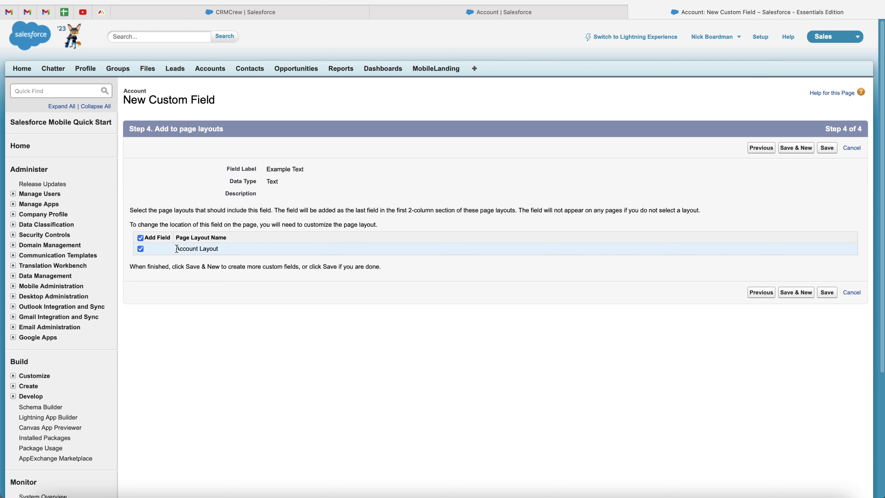
Save Example Text on Account Layout, check it under Custom Fields, and return to CRMCrew.
drag(176, 249, 220, 249)
click(220, 248)
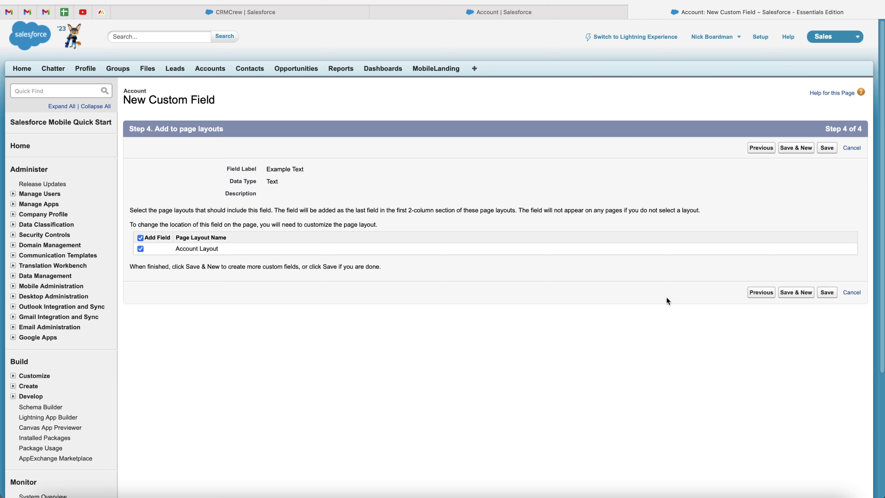
click(836, 295)
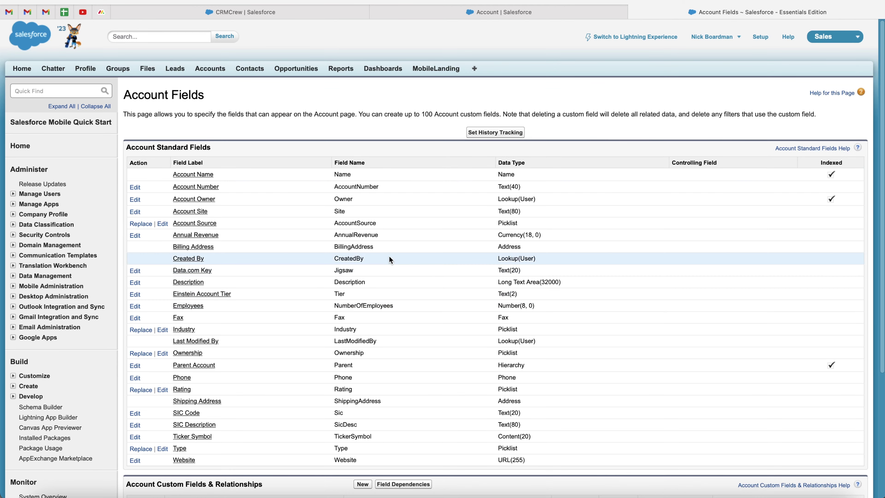
scroll(389, 259, down, 3)
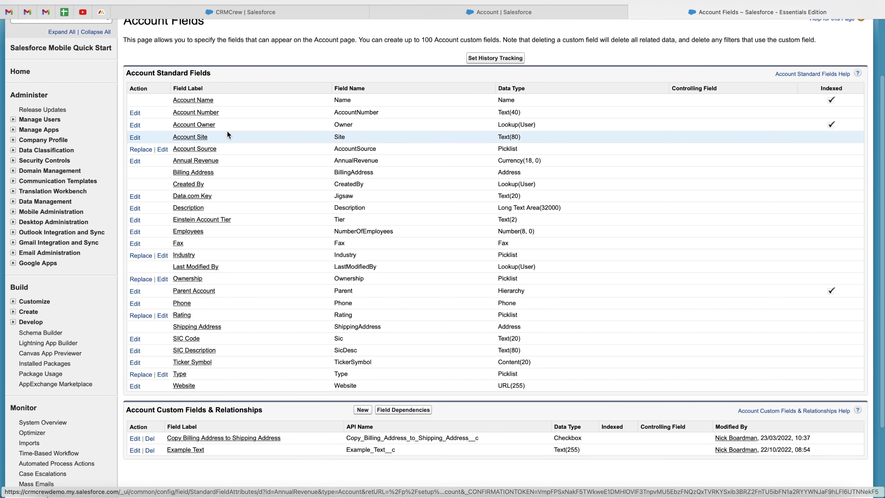
click(226, 13)
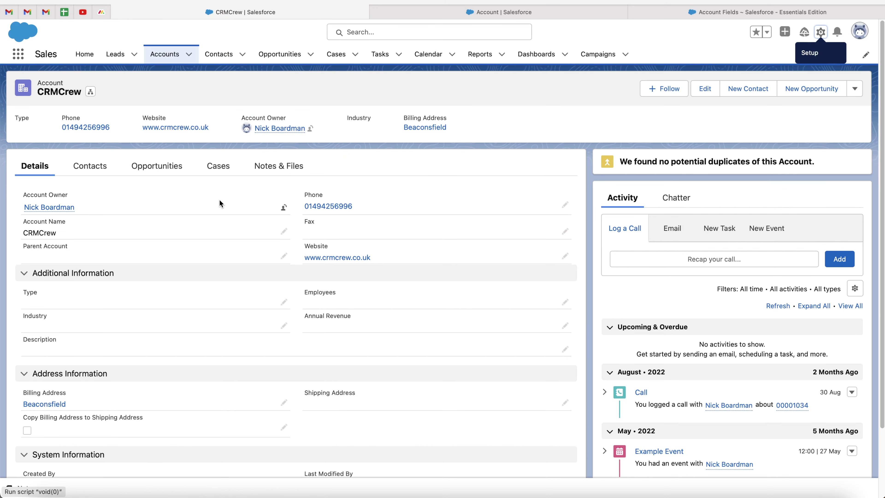
Reload CRMCrew and save 'and we can write any information' as its Example Text value.
key(super+r)
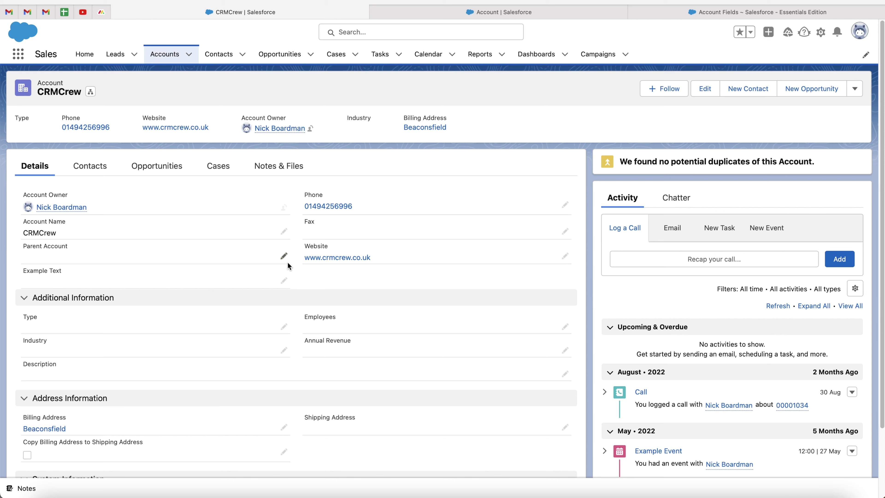
click(284, 280)
text(an)
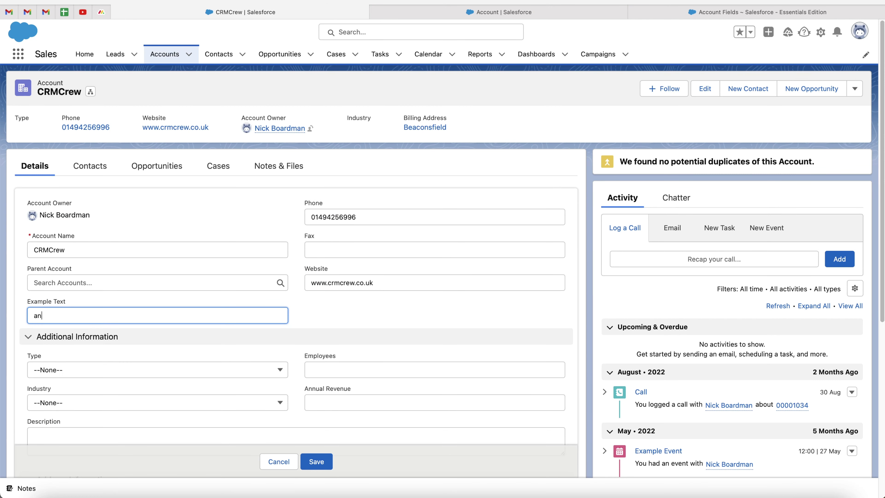
text(d we can write any information)
click(363, 315)
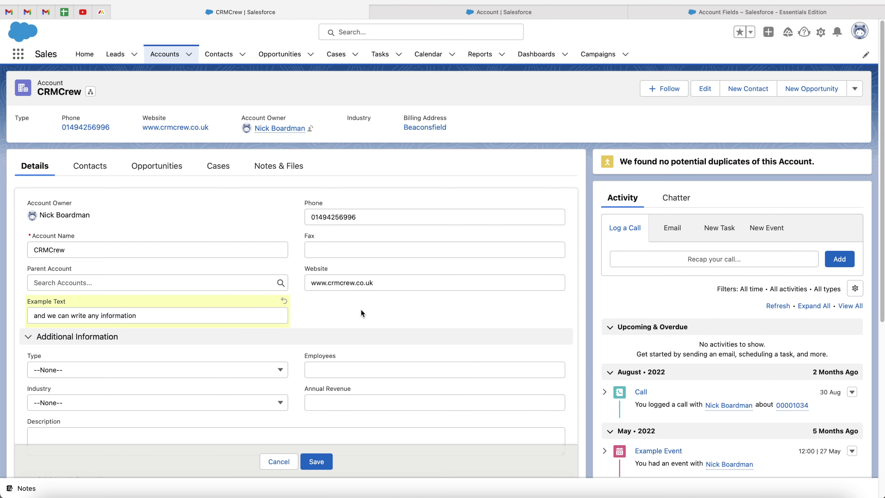
click(317, 466)
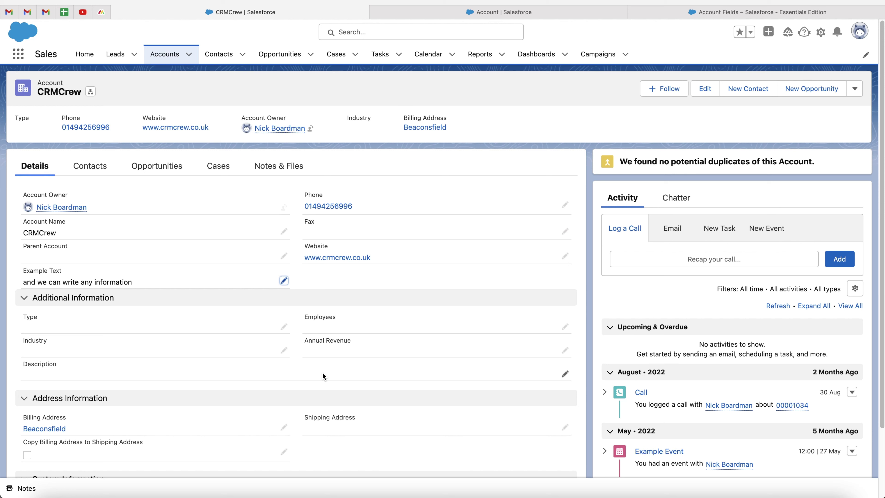
click(766, 15)
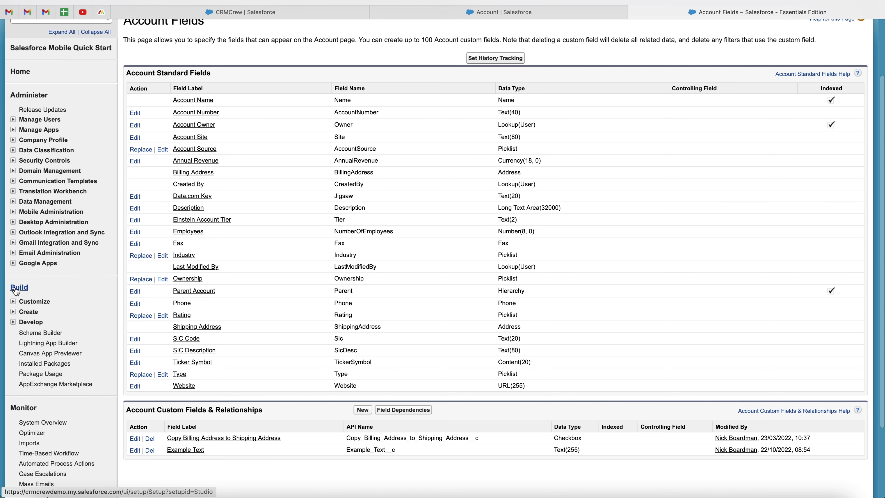
Expand Customize > Accounts in Setup and open the Account Page Layouts list.
click(14, 301)
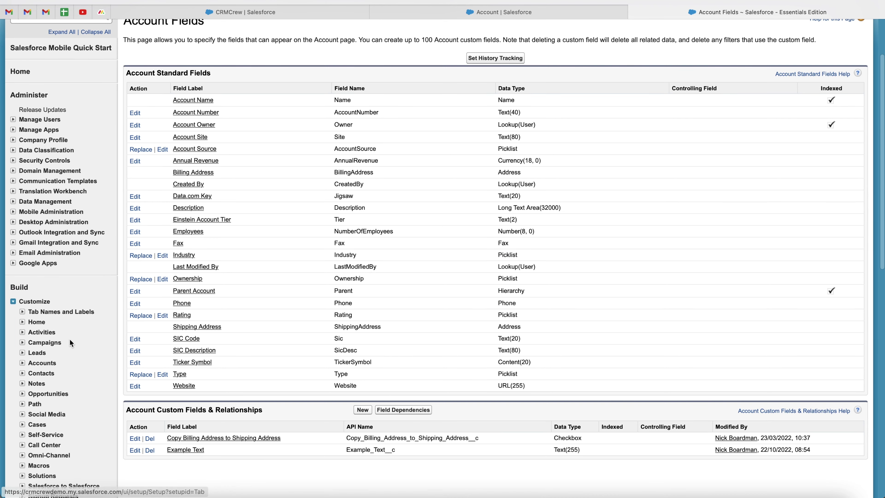
scroll(70, 339, down, 3)
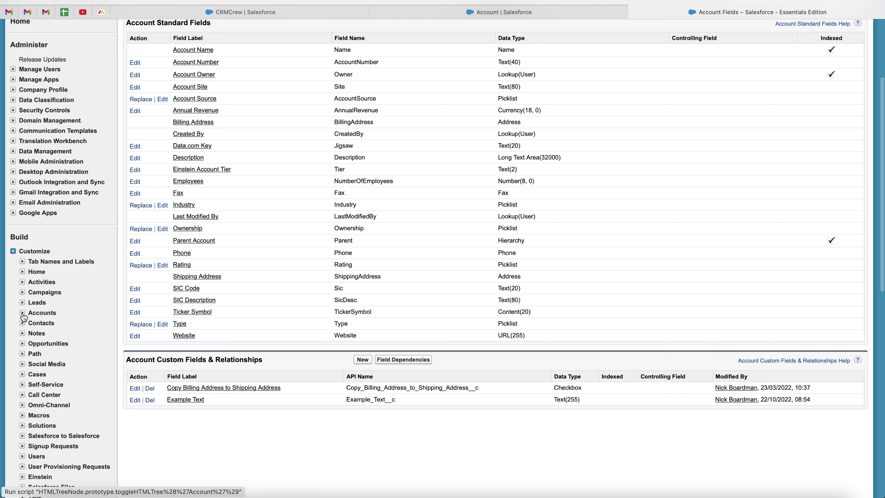
click(23, 313)
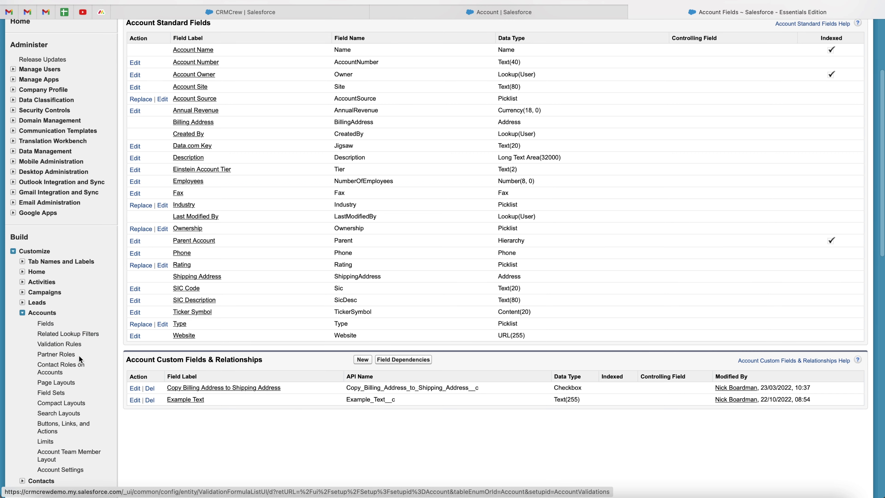
scroll(79, 355, down, 2)
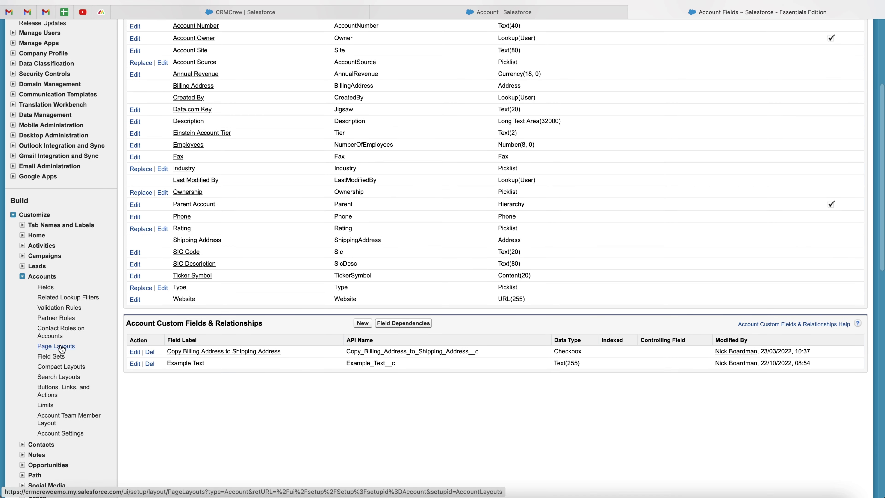
click(60, 346)
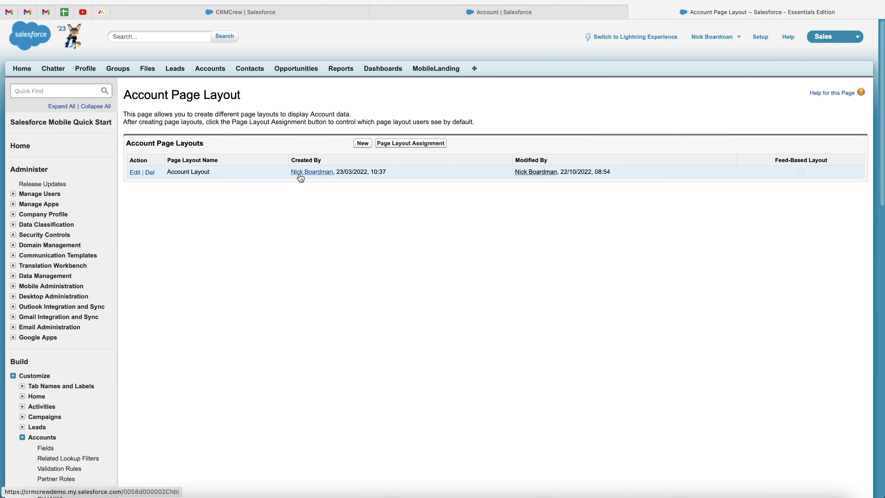
Open Account Layout in the page layout editor.
click(134, 172)
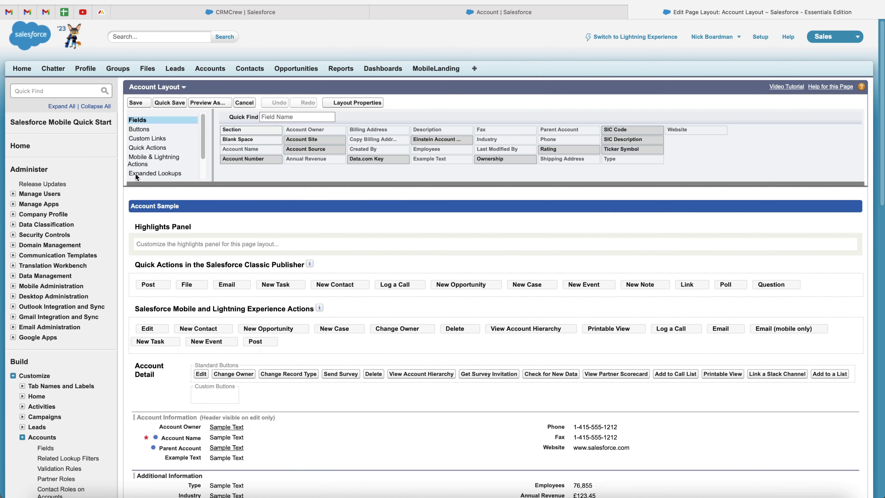
click(224, 4)
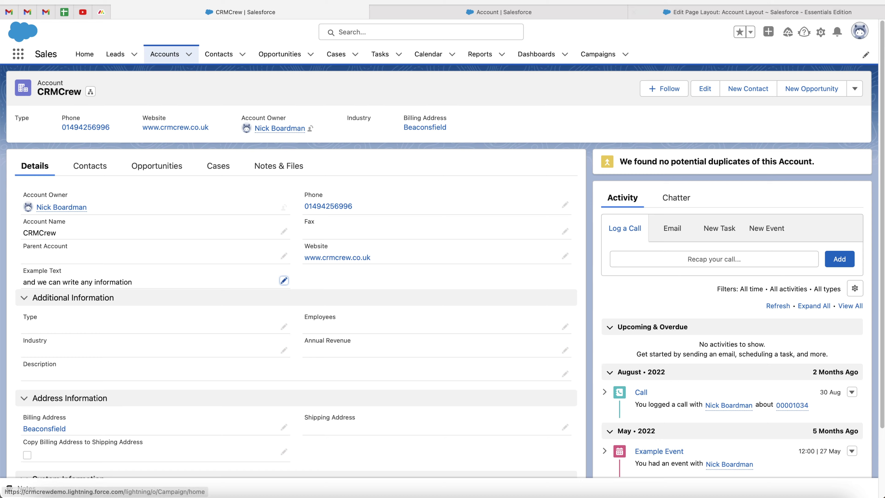
click(760, 12)
scroll(416, 386, down, 5)
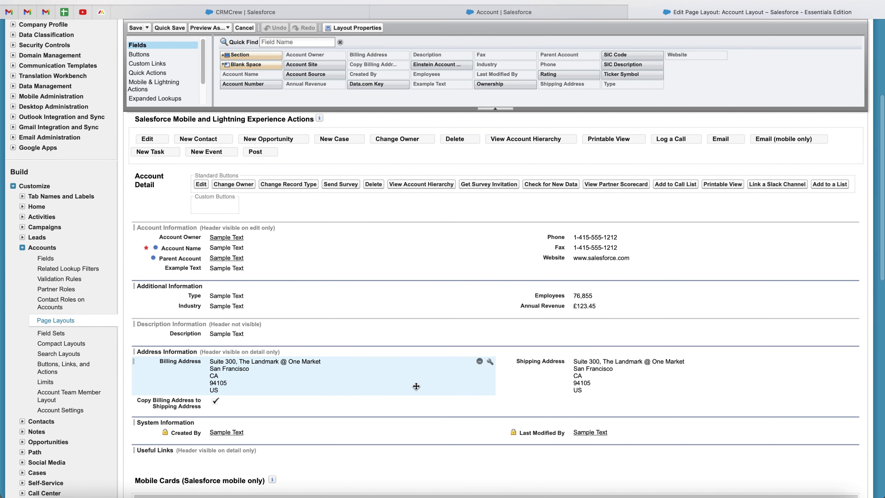
scroll(416, 386, down, 2)
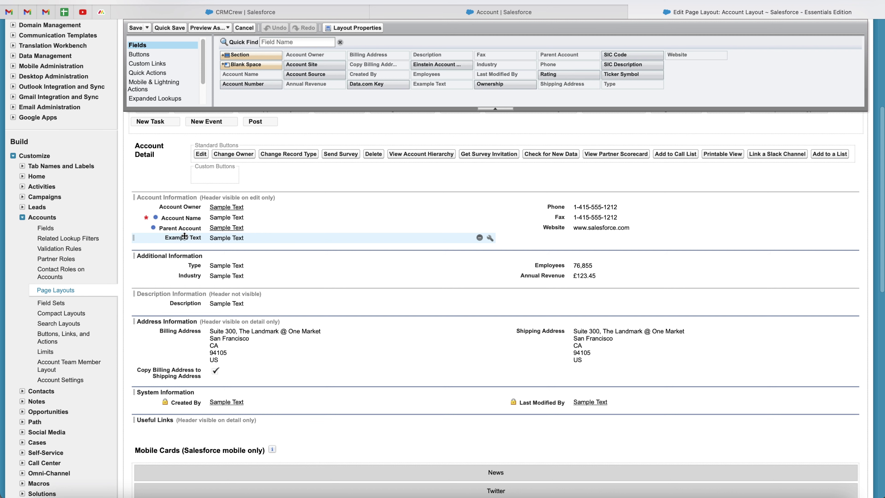
Drag Example Text into Additional Information under Annual Revenue and save the layout.
drag(185, 237, 208, 237)
drag(178, 239, 569, 280)
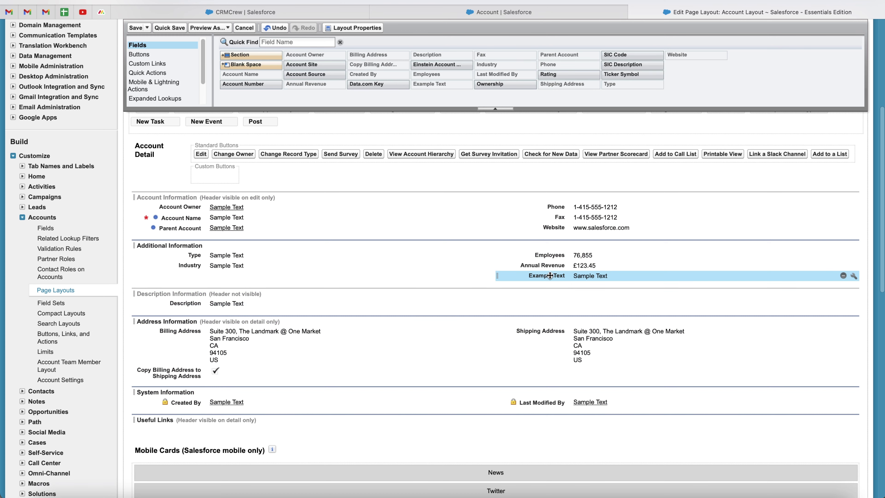
scroll(549, 277, up, 3)
scroll(549, 276, up, 3)
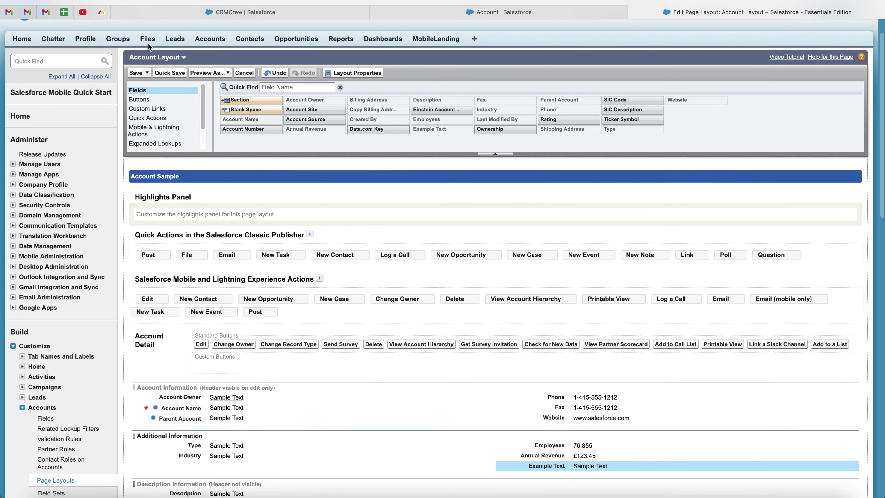
click(139, 74)
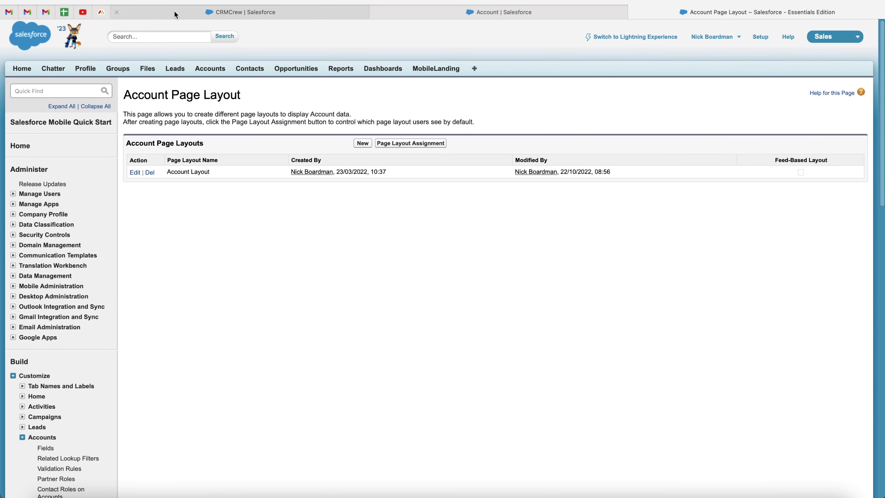
click(176, 13)
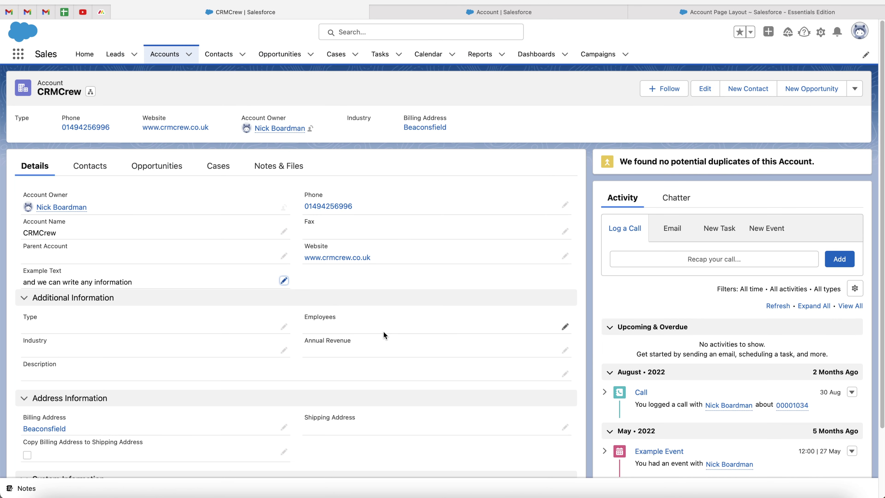
Reload the CRMCrew record with Cmd+R to show Example Text in Additional Information.
key(super+r)
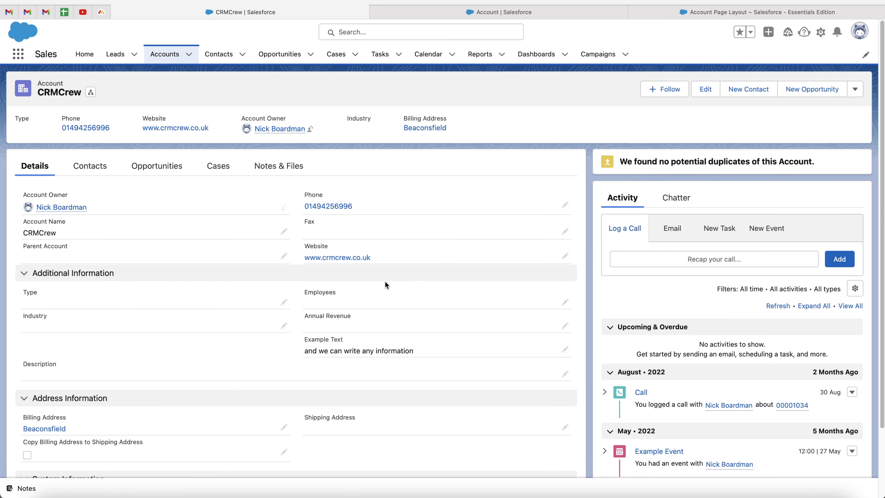